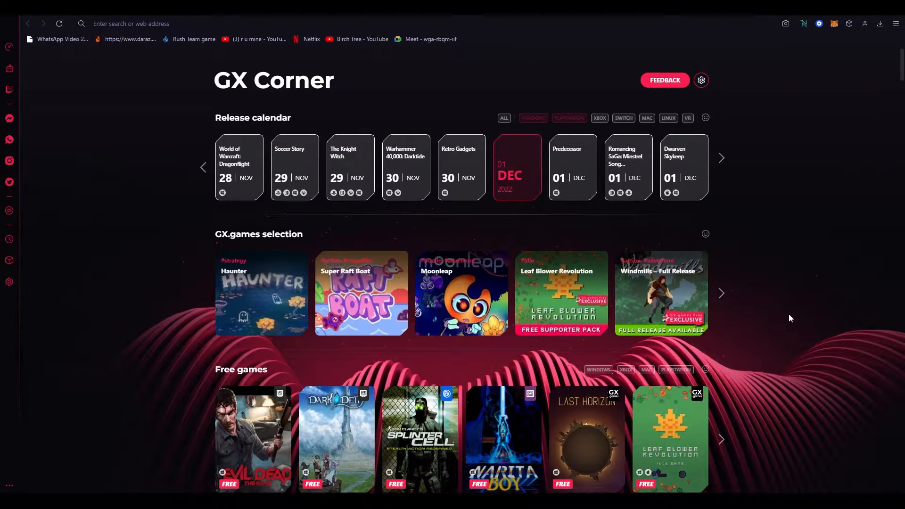
Step: Search the web for "monday com" and open the monday.com home page
left_click(447, 28)
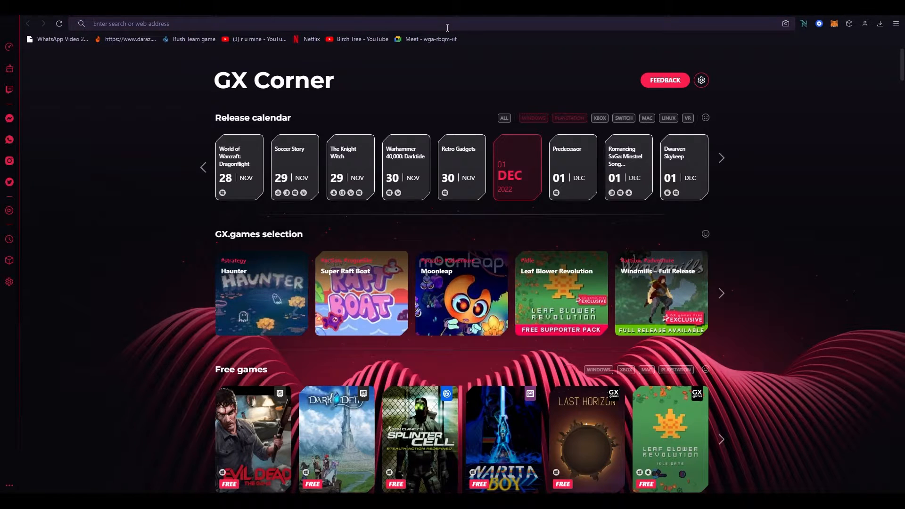
type("monday com")
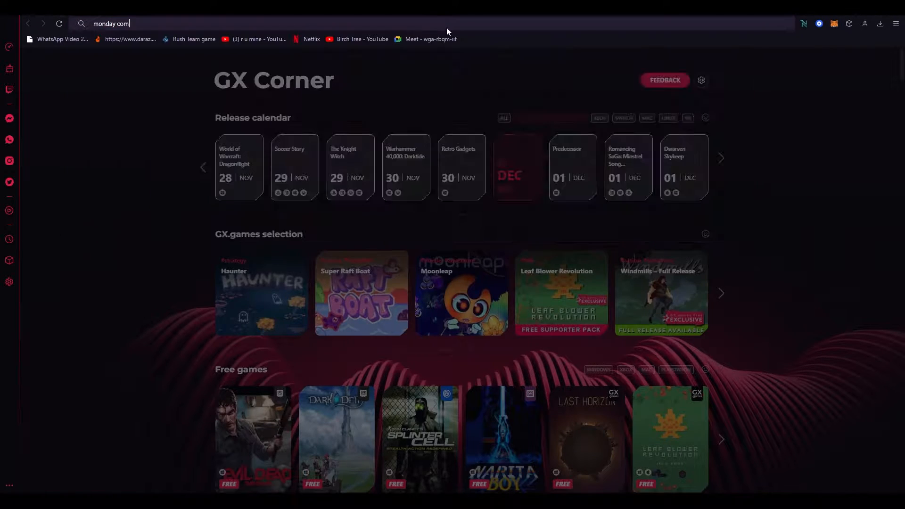
key("Return")
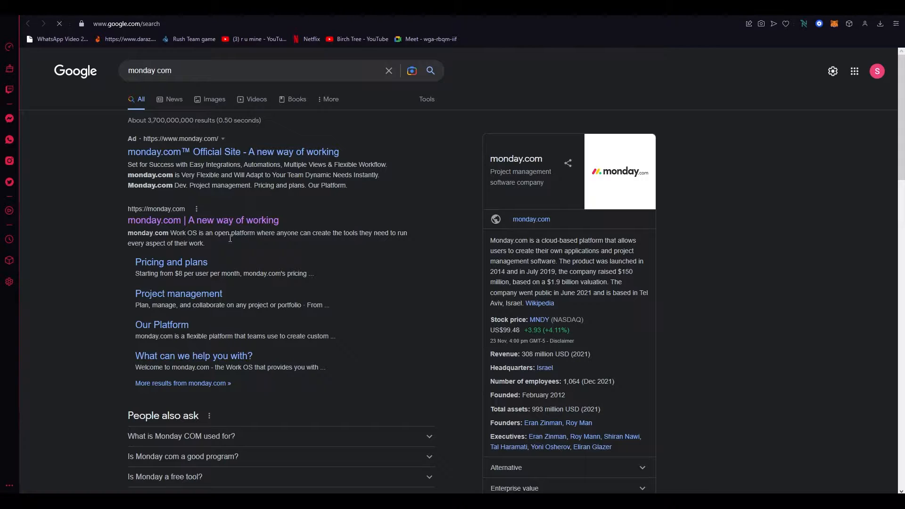
scroll(250, 256, "up", 4, "ctrl")
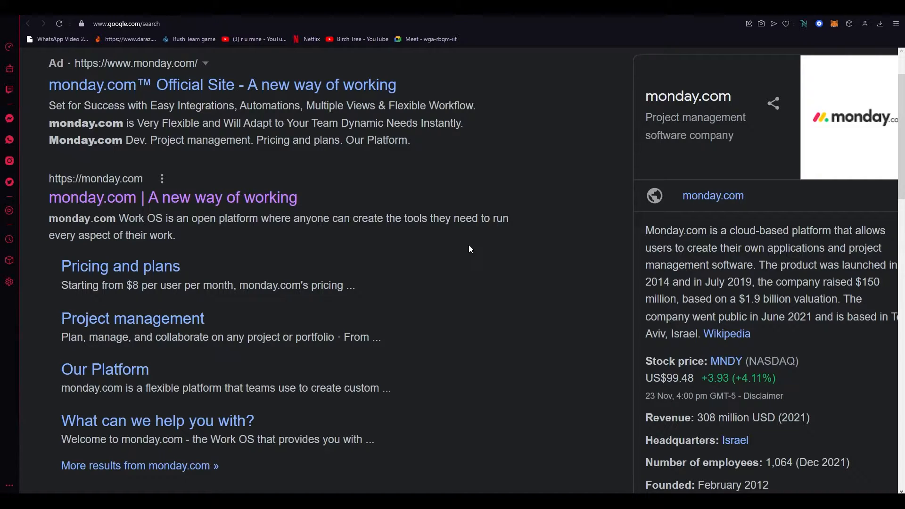
key("ctrl+0")
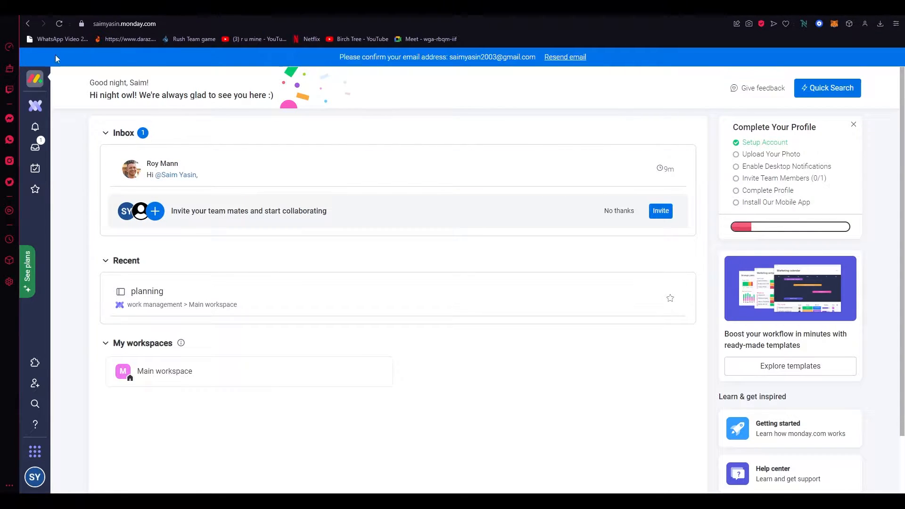
Step: Visit the work management home page and open the planning board in the Main workspace
left_click(35, 107)
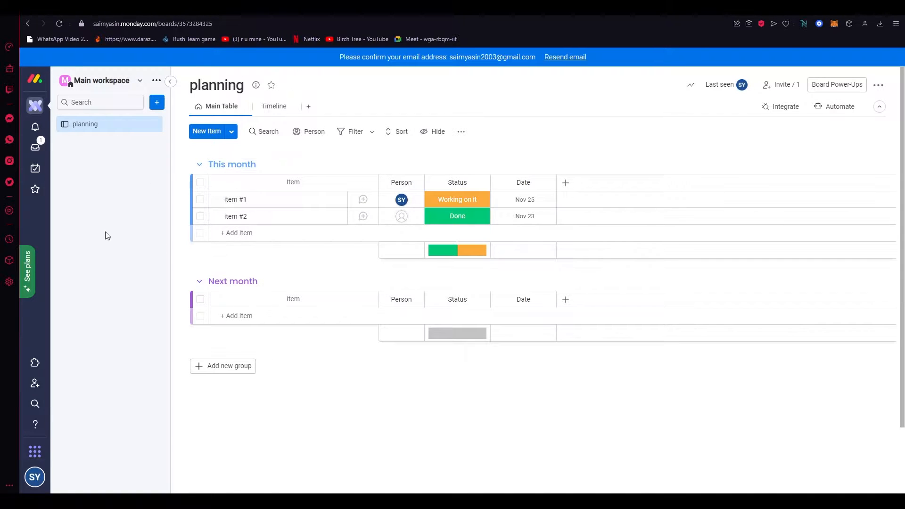
left_click(32, 80)
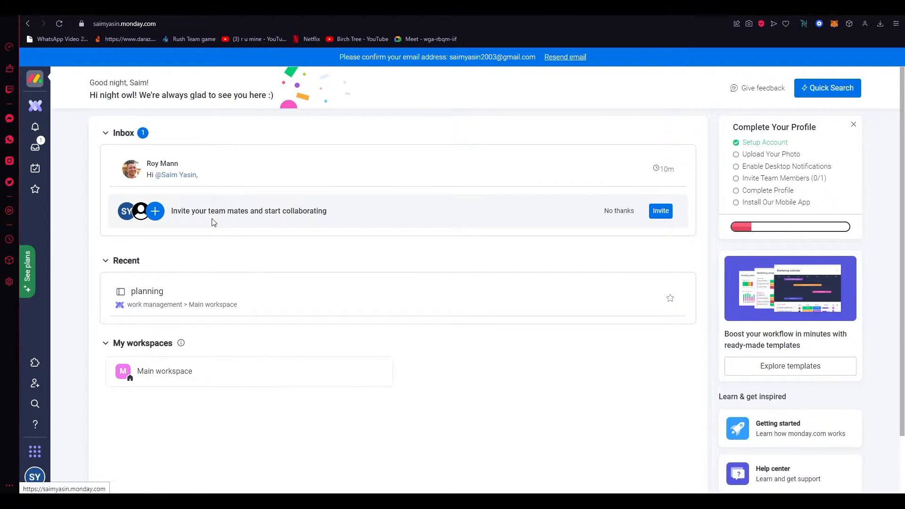
left_click(36, 106)
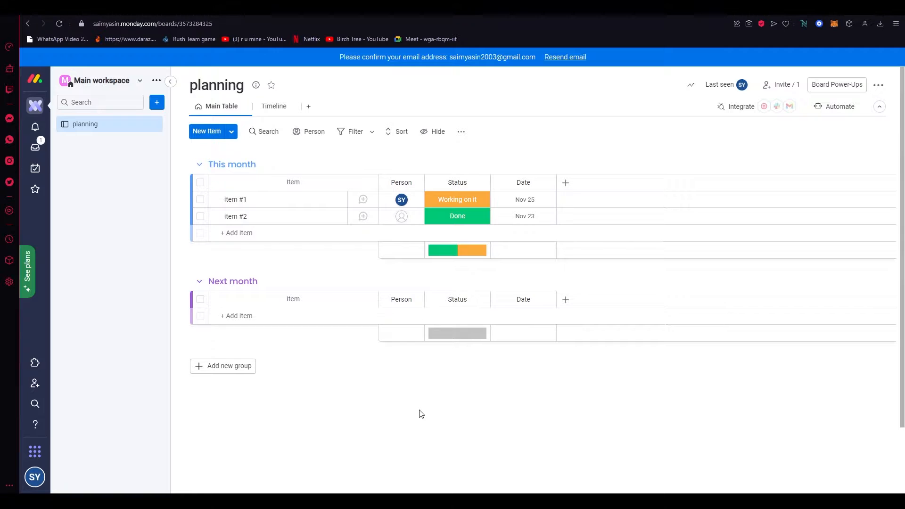
Step: Look at item #1's updates and the board's Timeline view, and return to the Main Table
left_click(290, 204)
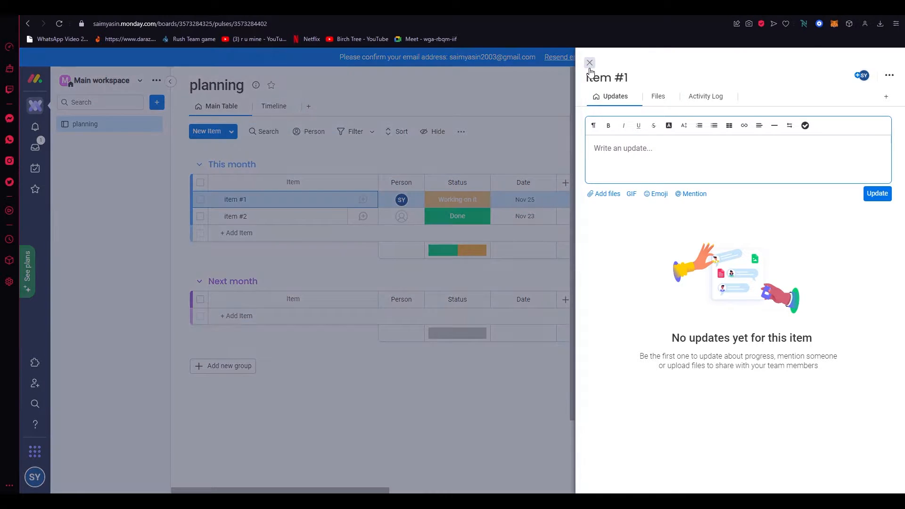
left_click(590, 63)
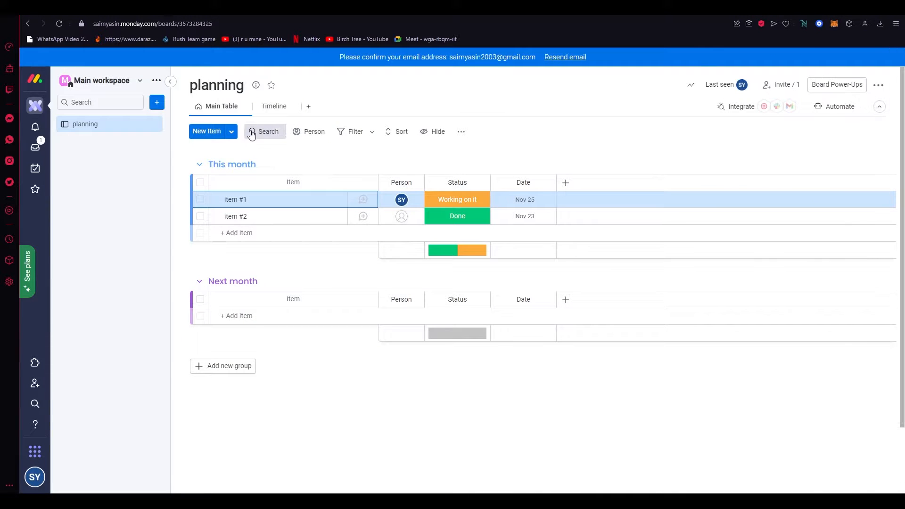
left_click(276, 106)
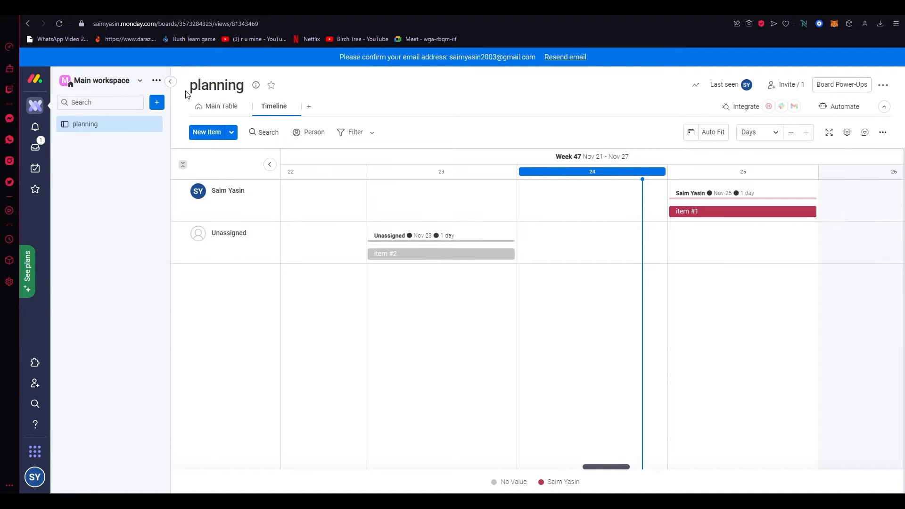
left_click(215, 108)
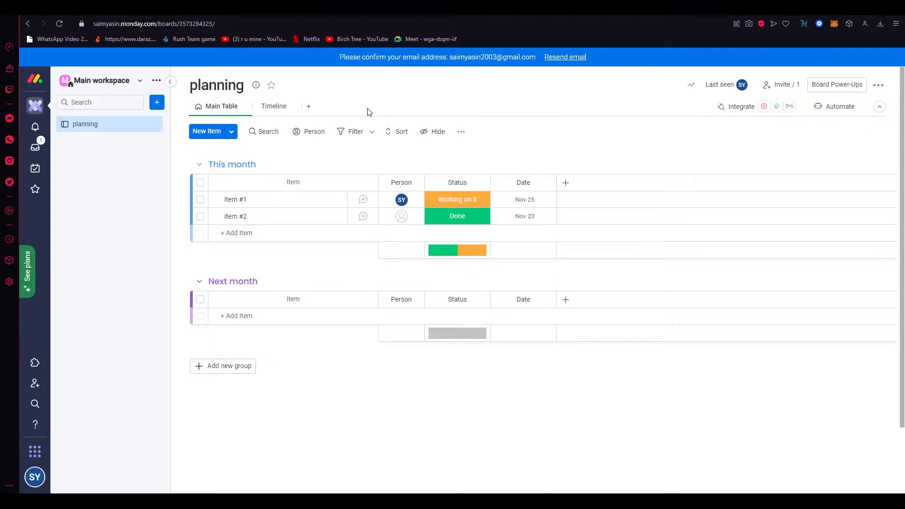
Step: Find the Calendar view in the Views Center, add it to the planning board and dismiss the widget tip
left_click(309, 106)
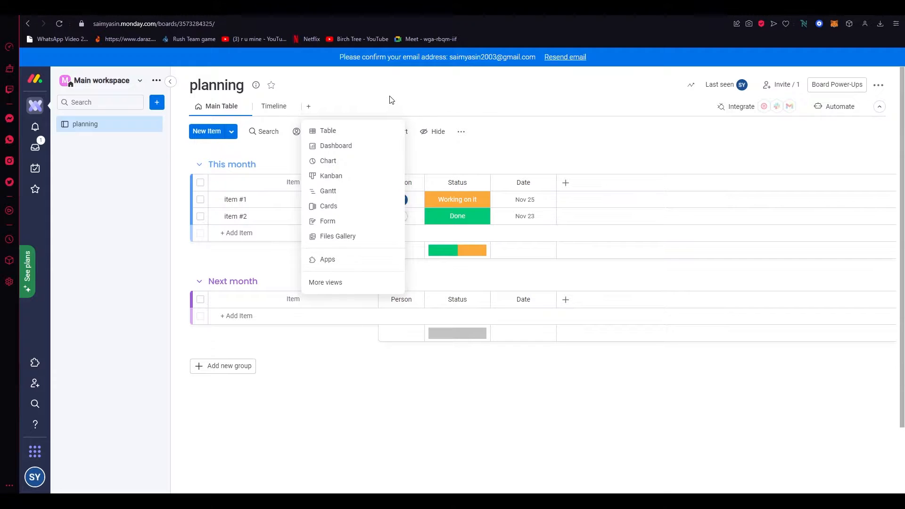
left_click(319, 108)
left_click(311, 109)
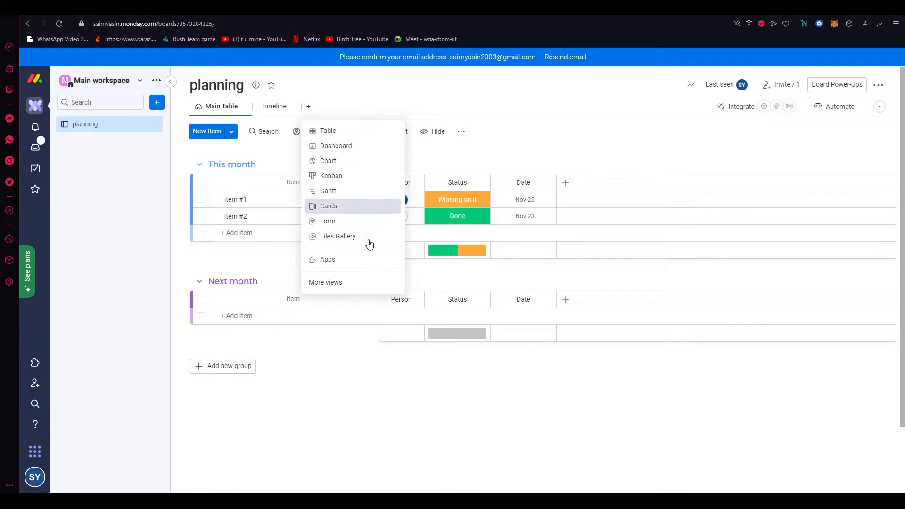
left_click(330, 284)
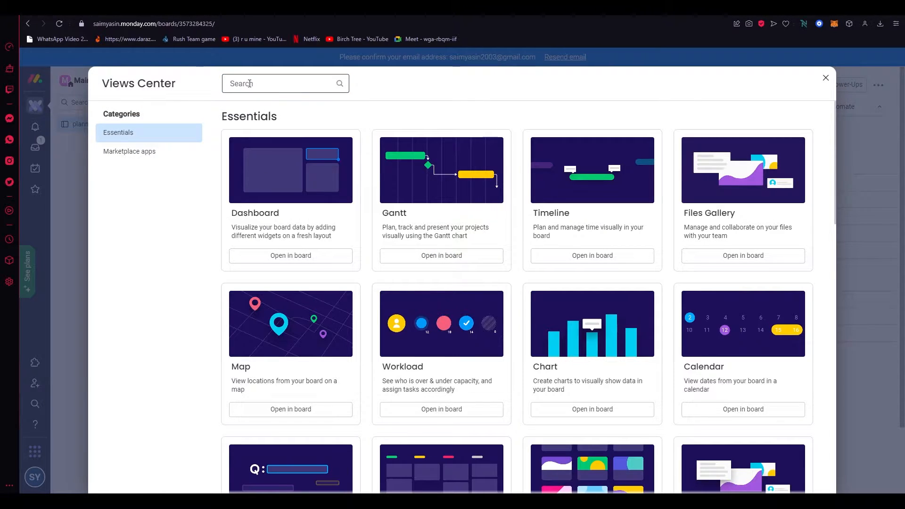
left_click(249, 83)
type("cale")
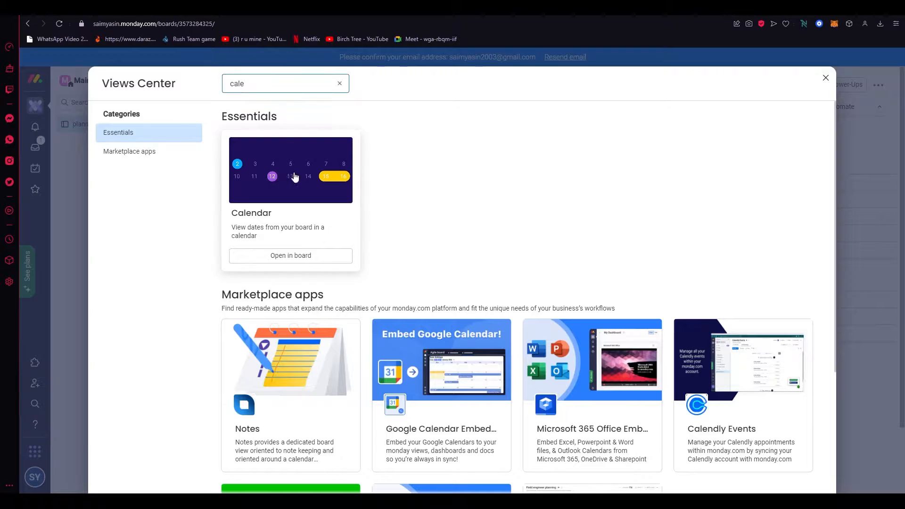
left_click(269, 260)
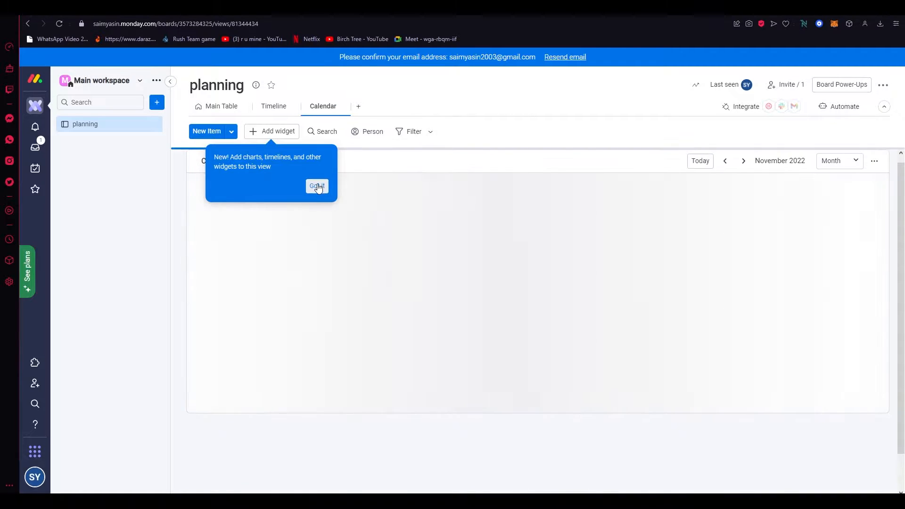
left_click(318, 186)
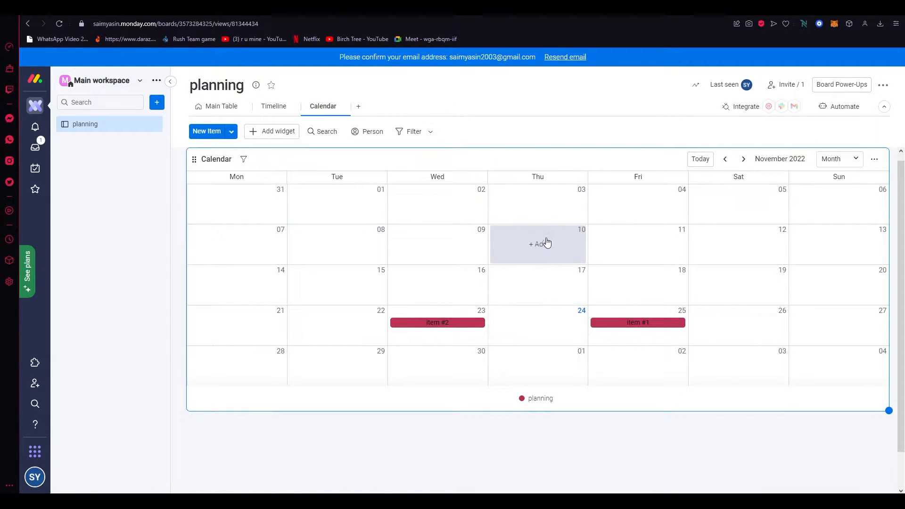
Step: Create an item named Database on November 17 in the calendar, in the This month group with a blank status
left_click(533, 285)
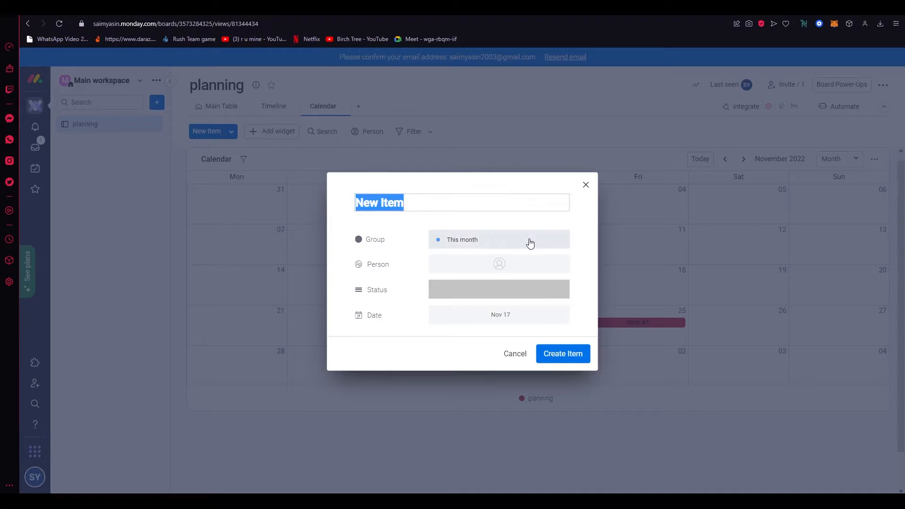
key("BackSpace")
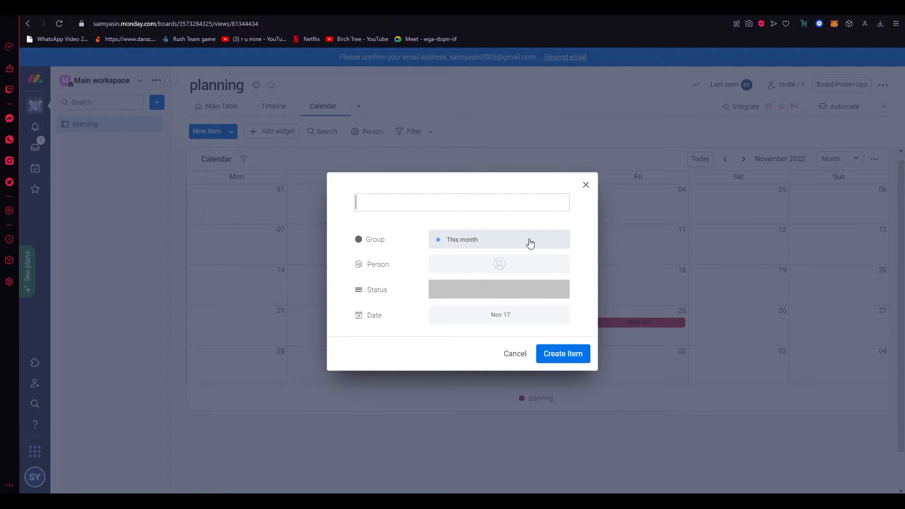
type("Database")
key("Return")
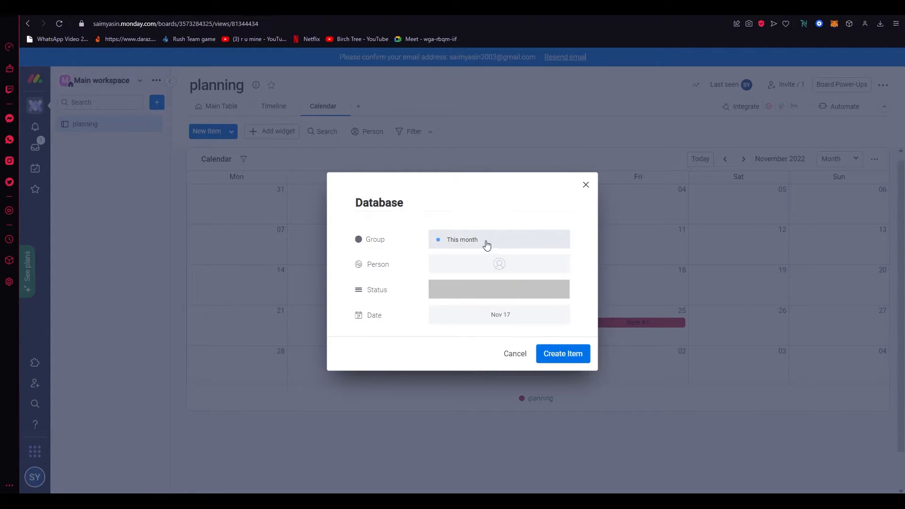
left_click(435, 243)
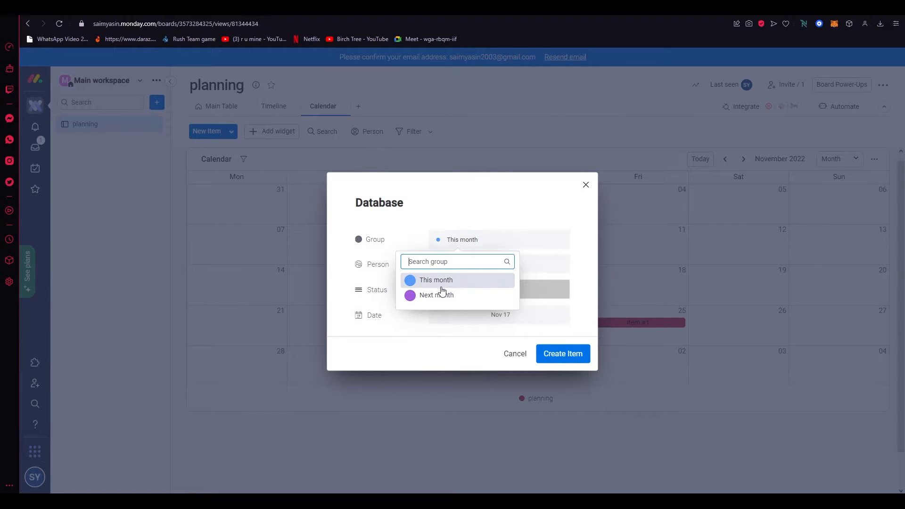
left_click(467, 218)
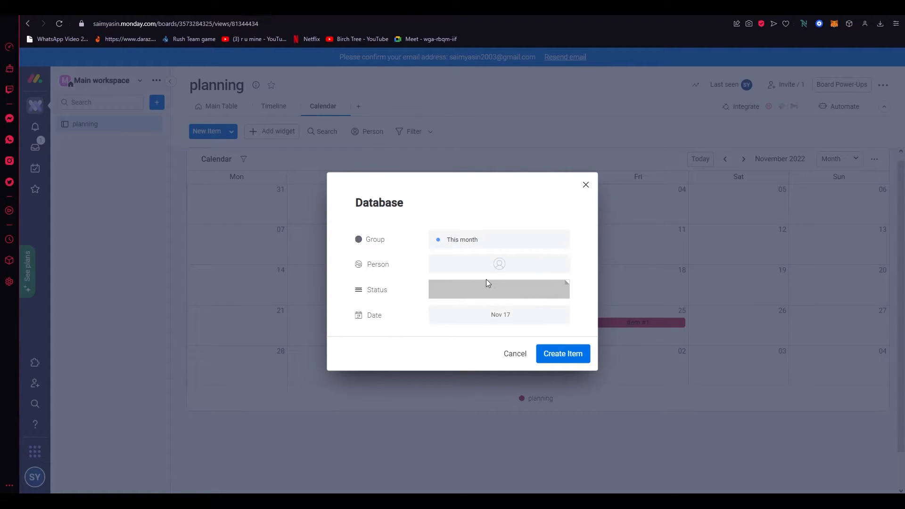
left_click(495, 293)
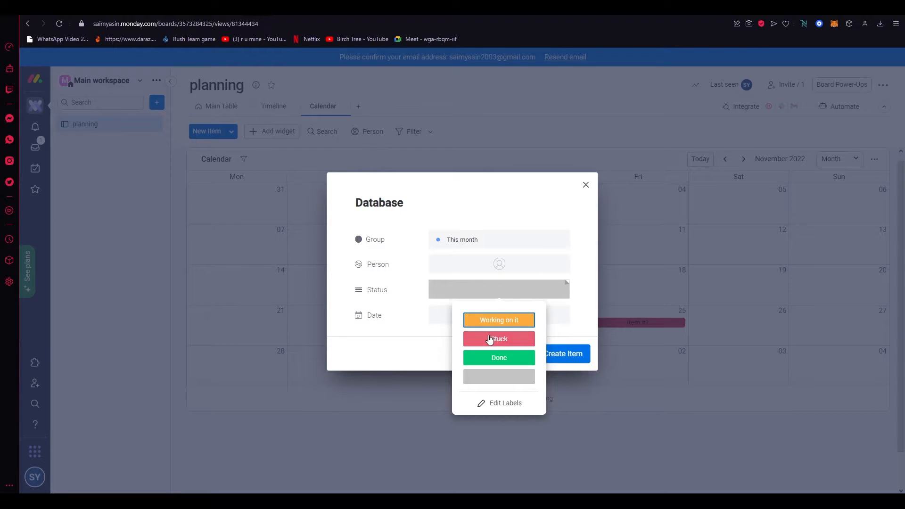
left_click(566, 330)
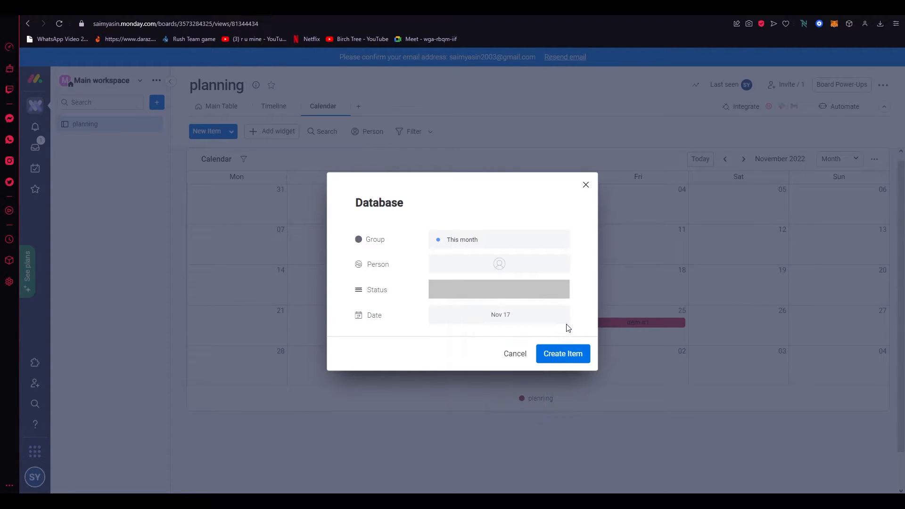
left_click(495, 321)
left_click(446, 330)
left_click(563, 353)
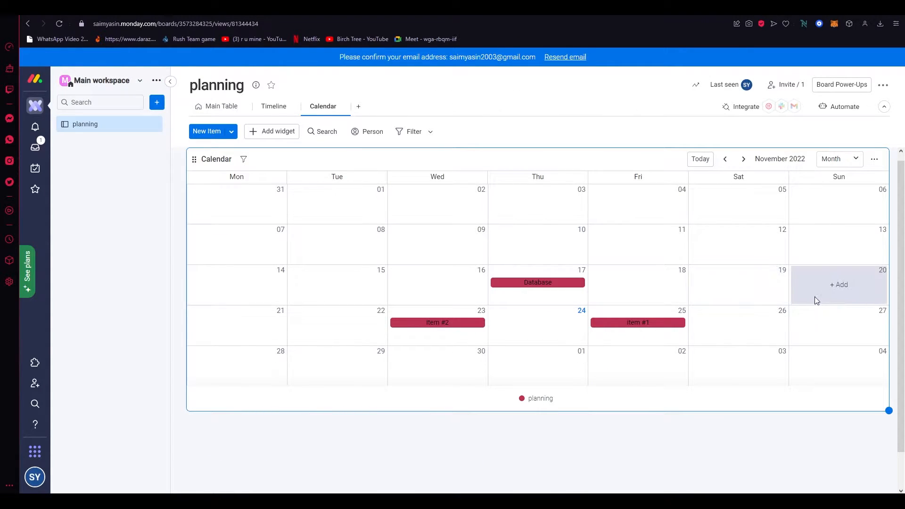
Step: Create an item named Coding on December 4 in the calendar
left_click(830, 362)
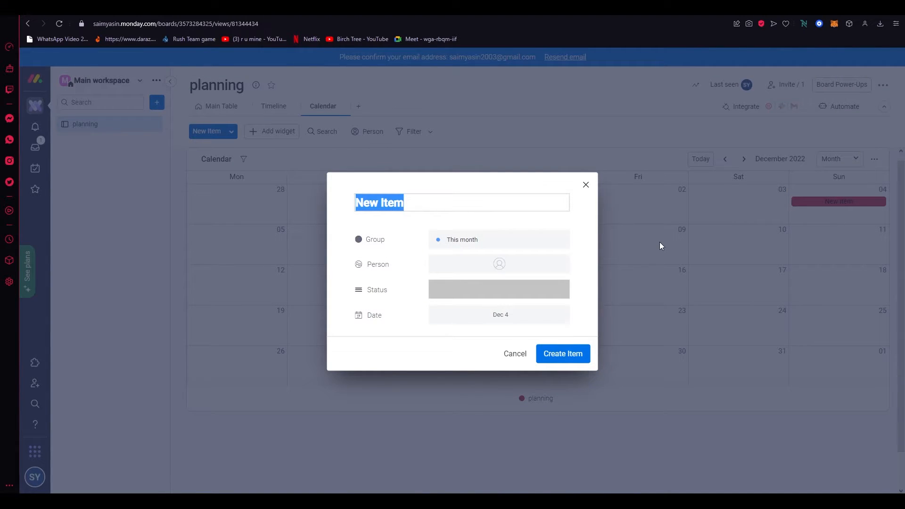
type("Coding")
key("Return")
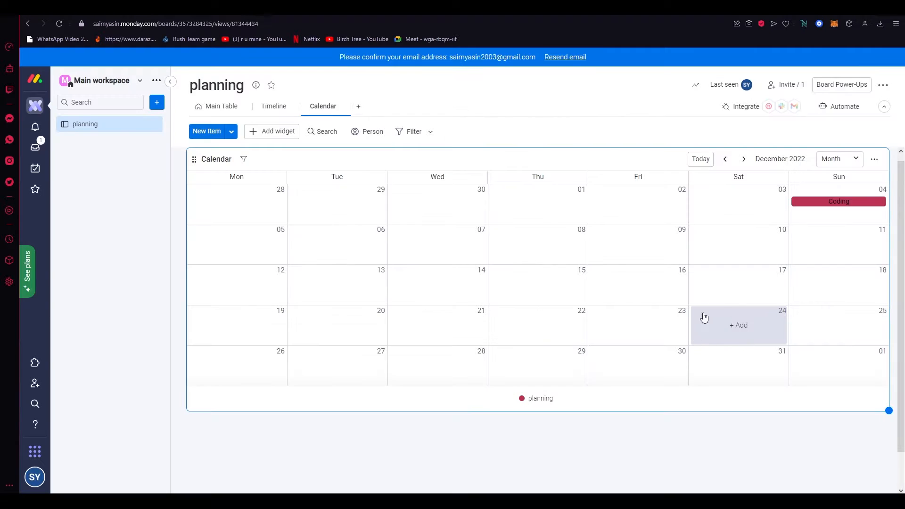
Step: Create an item named Programming on November 29 in the calendar
left_click(338, 204)
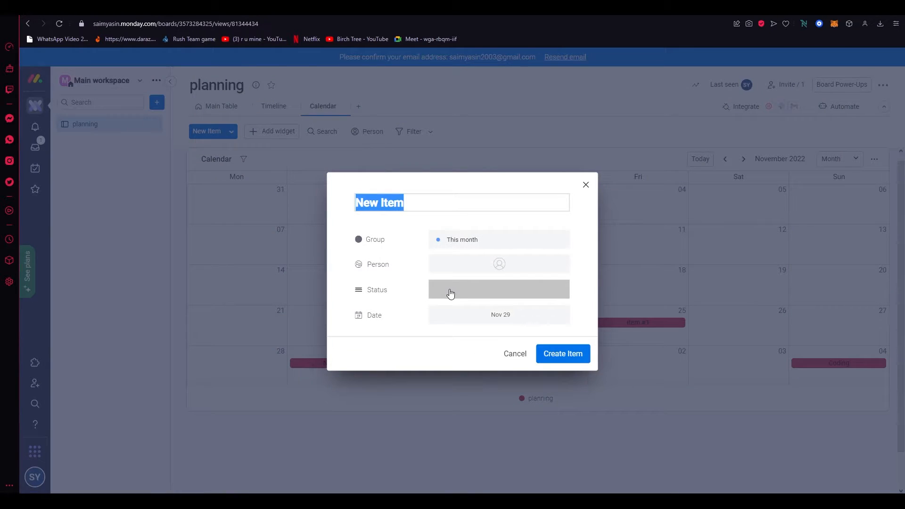
type("Programming")
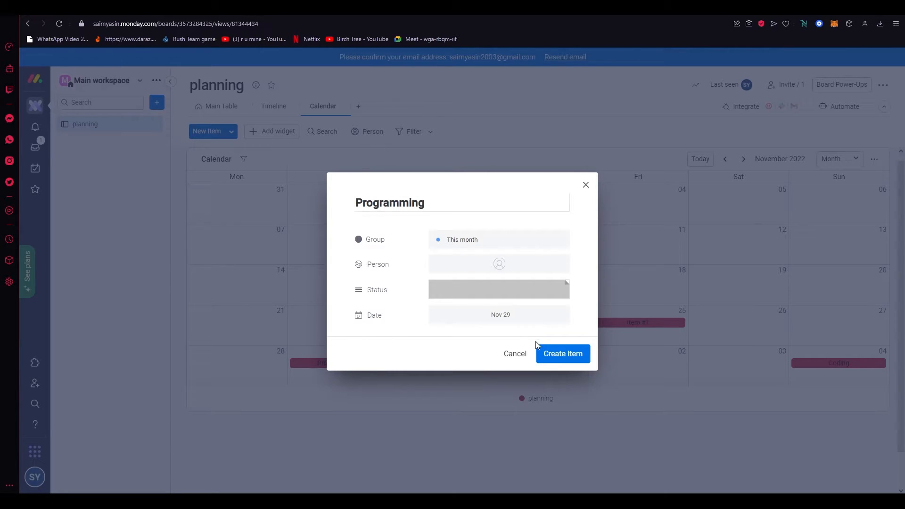
left_click(563, 354)
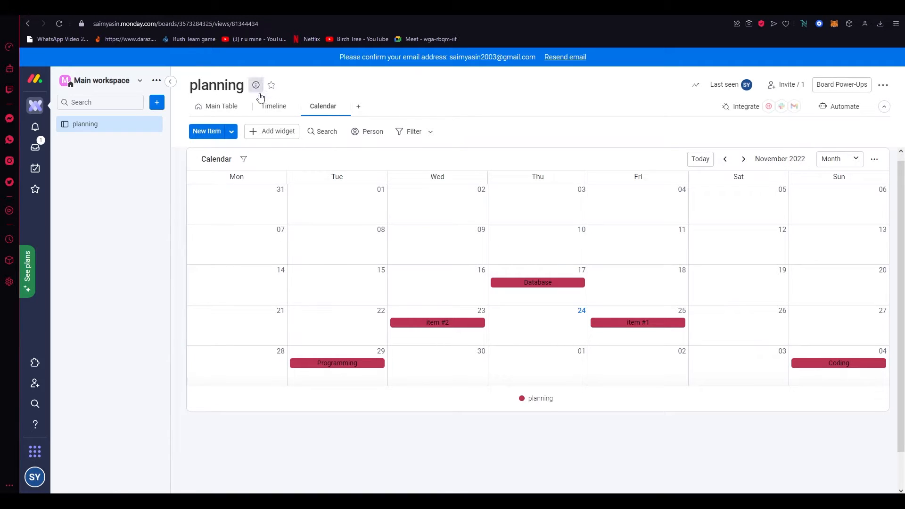
Step: Compare the new items in the Main Table with their dates in the Calendar view, ending on the Main Table
left_click(230, 116)
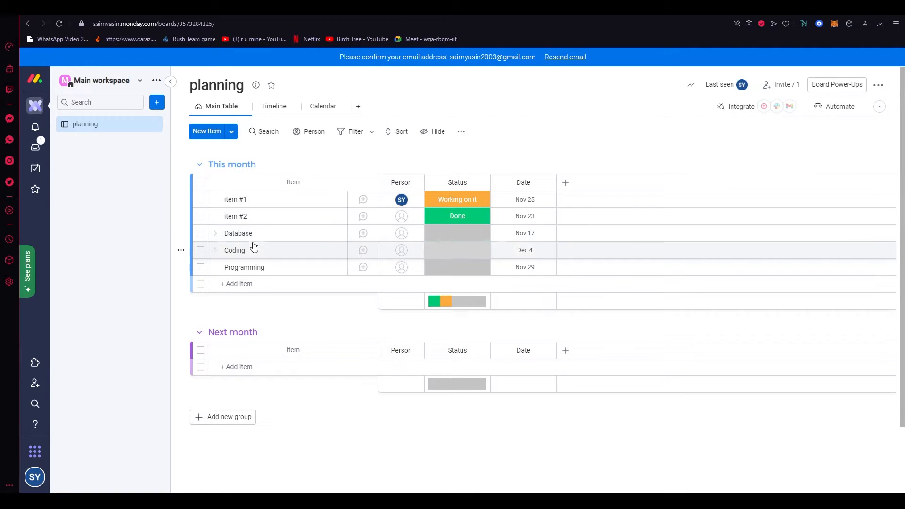
left_click(319, 107)
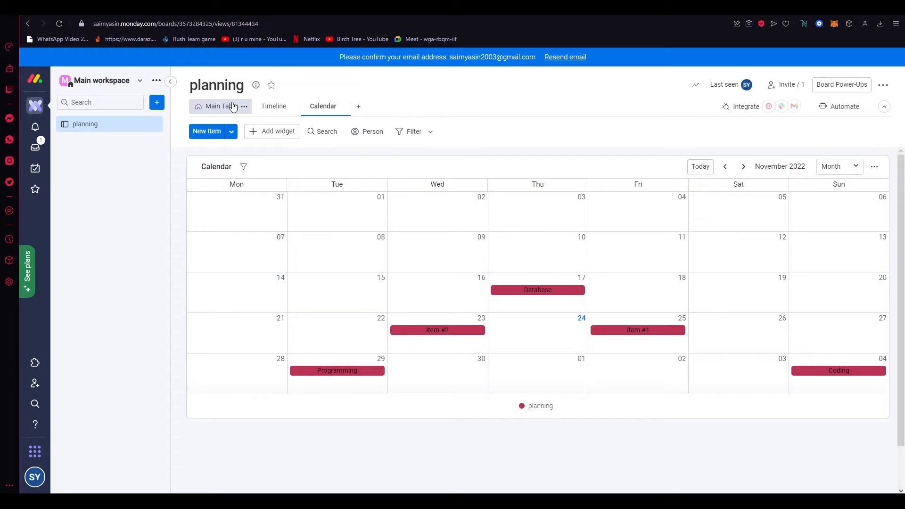
left_click(227, 106)
left_click(326, 106)
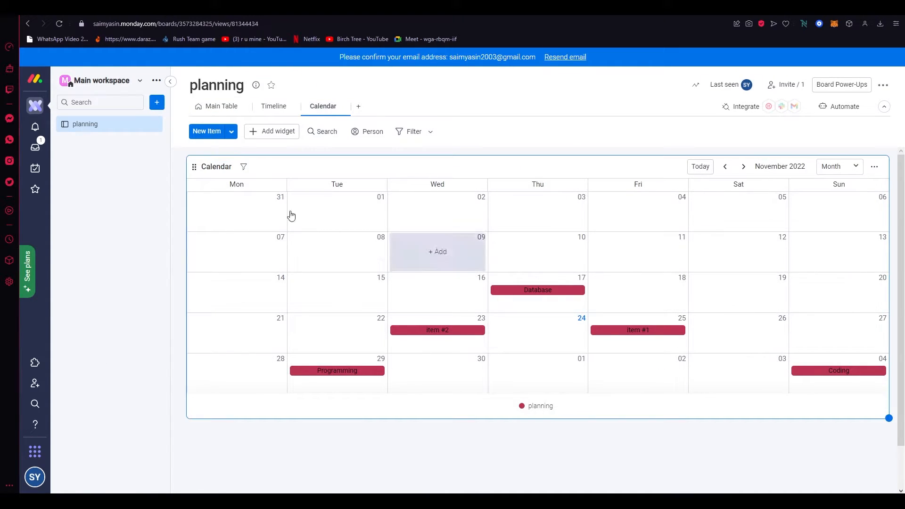
left_click(208, 106)
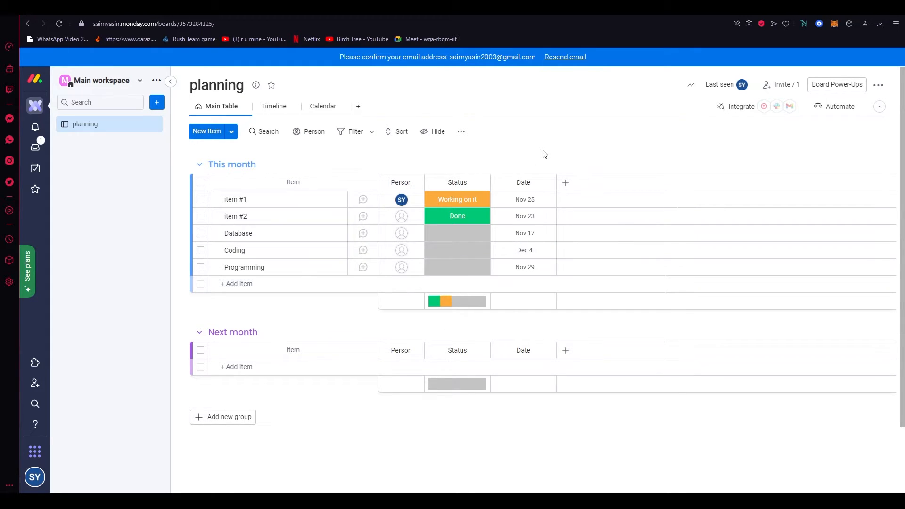
Step: Duplicate the calendar widget in the Calendar view and narrow the original to about a third of its width
left_click(318, 110)
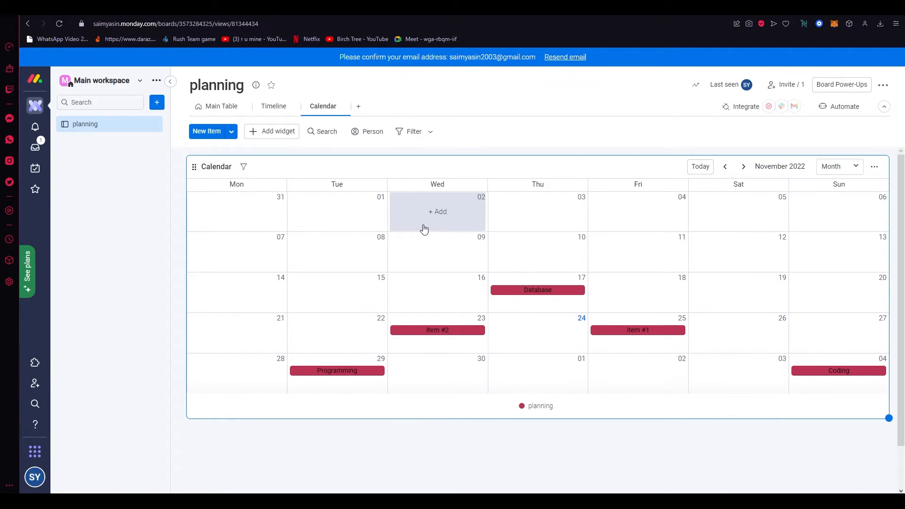
left_click(875, 168)
left_click(748, 149)
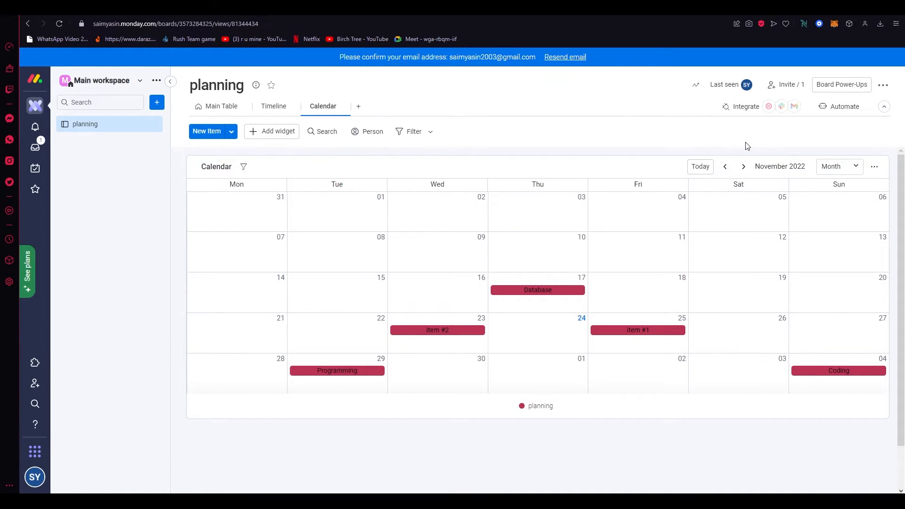
left_click(874, 168)
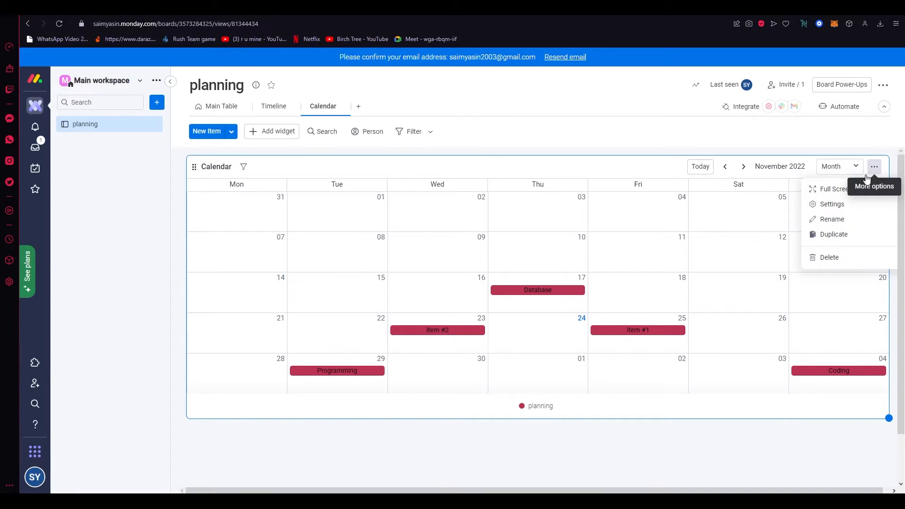
left_click(839, 235)
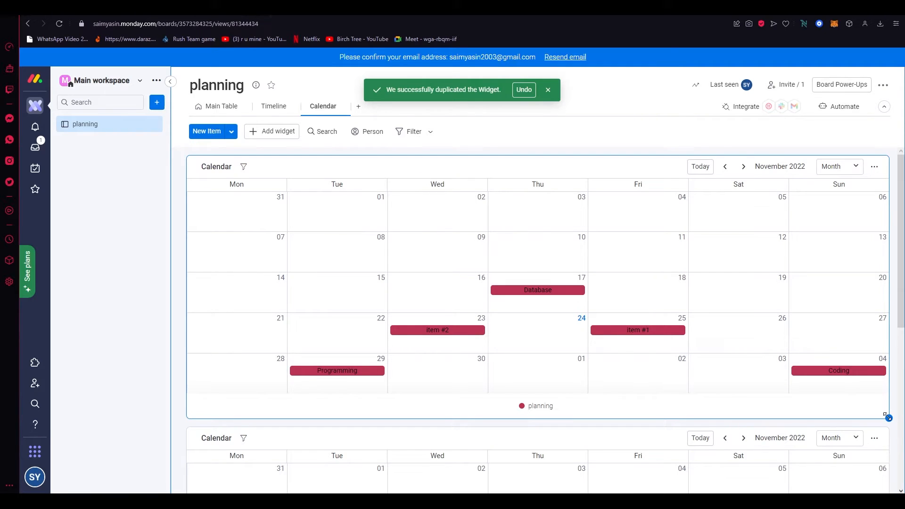
left_click_drag(887, 416, 416, 419)
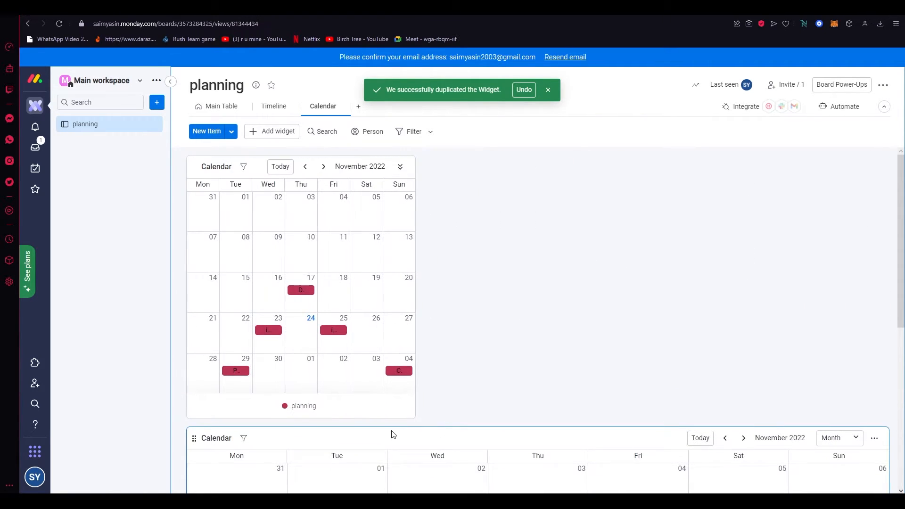
Step: Shrink the duplicated calendar widget below the original, and delete that copy
scroll(393, 435, "down", 6)
left_click_drag(885, 366, 445, 312)
scroll(445, 311, "up", 2)
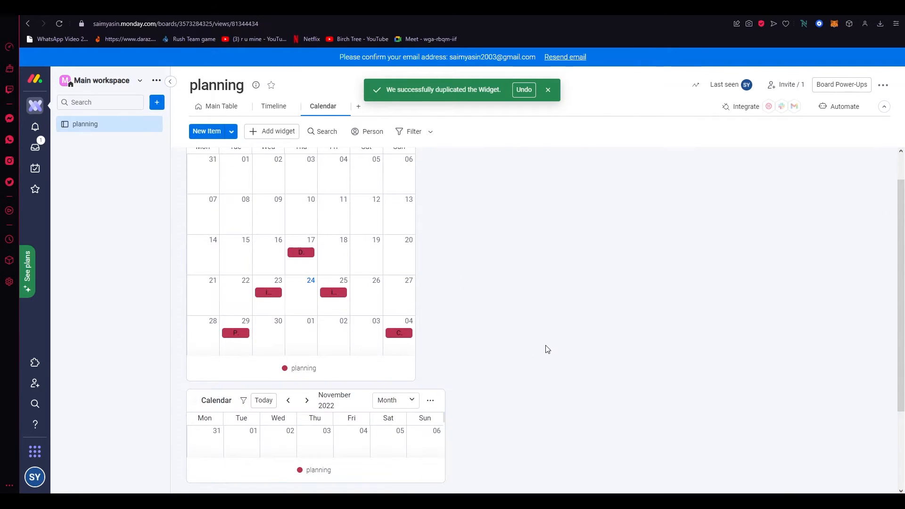
left_click(431, 400)
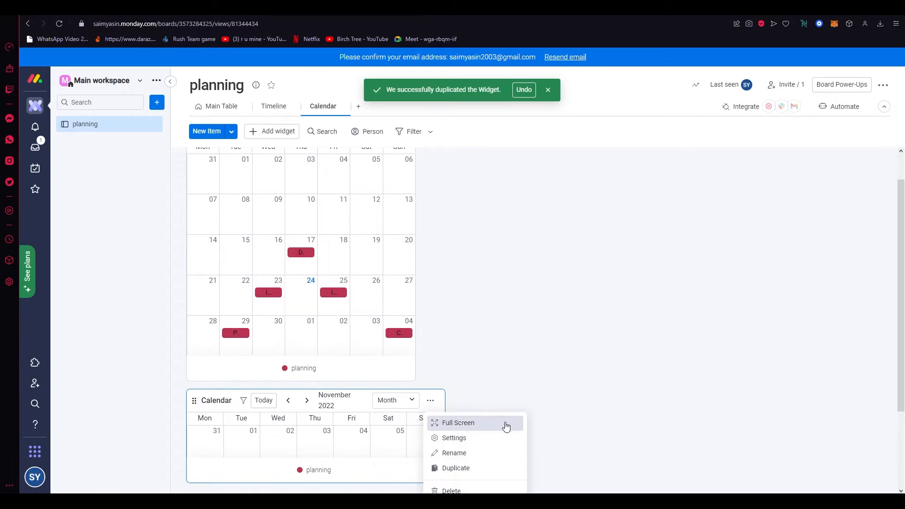
scroll(491, 456, "down", 1)
left_click(480, 458)
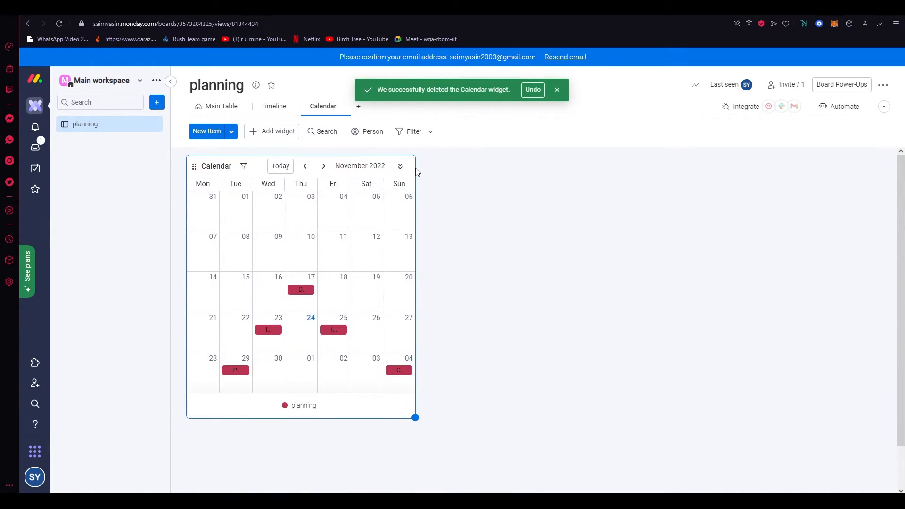
Step: Duplicate the narrowed calendar widget and widen the copy beside it to about one and a half times its width
left_click(400, 166)
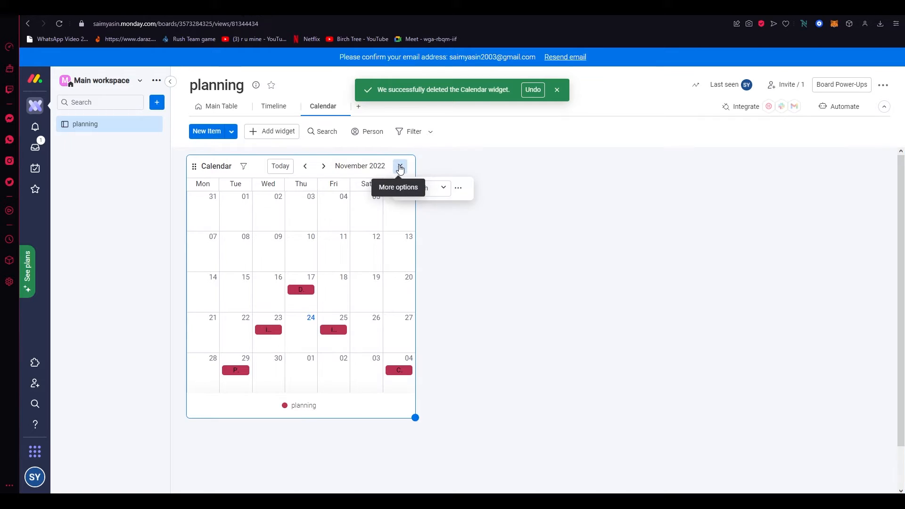
left_click(458, 189)
left_click(488, 259)
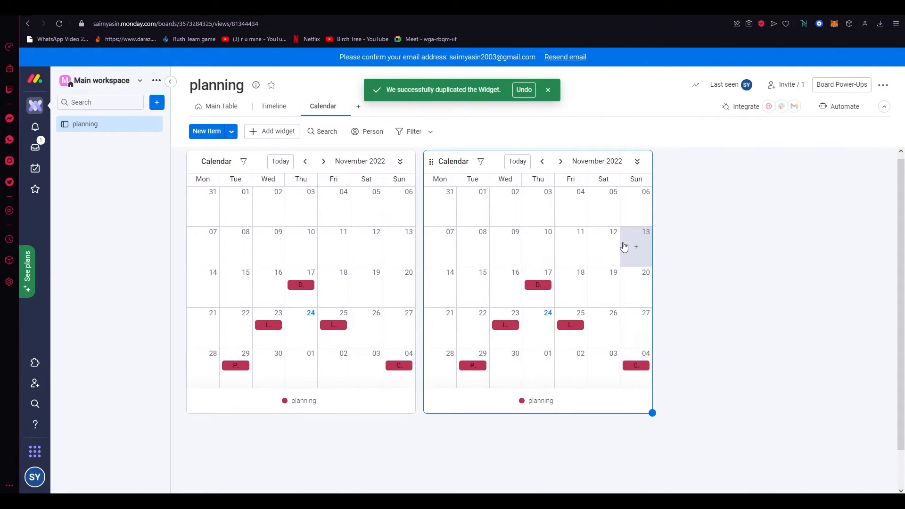
left_click_drag(653, 413, 776, 421)
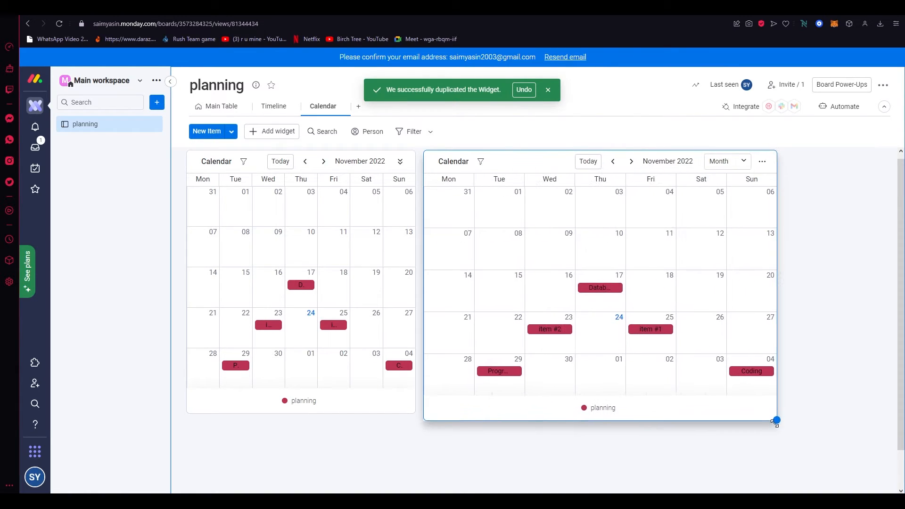
mouse_move(414, 413)
left_mouse_down()
mouse_move(457, 411)
mouse_move(390, 406)
mouse_move(415, 414)
left_mouse_up()
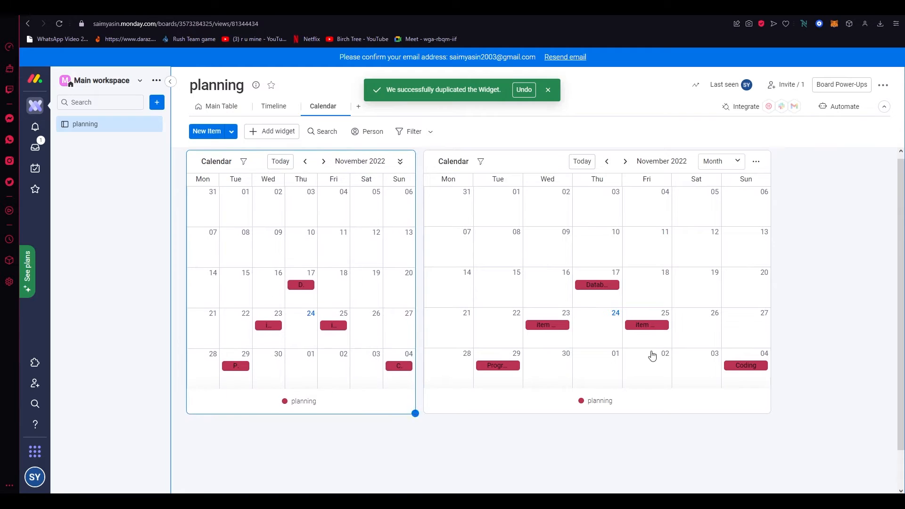
scroll(283, 256, "down", 1)
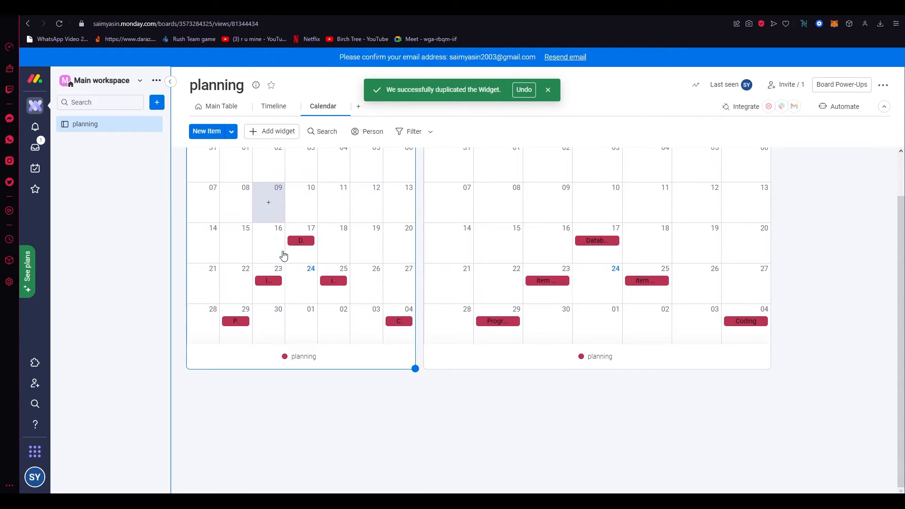
scroll(283, 255, "up", 1)
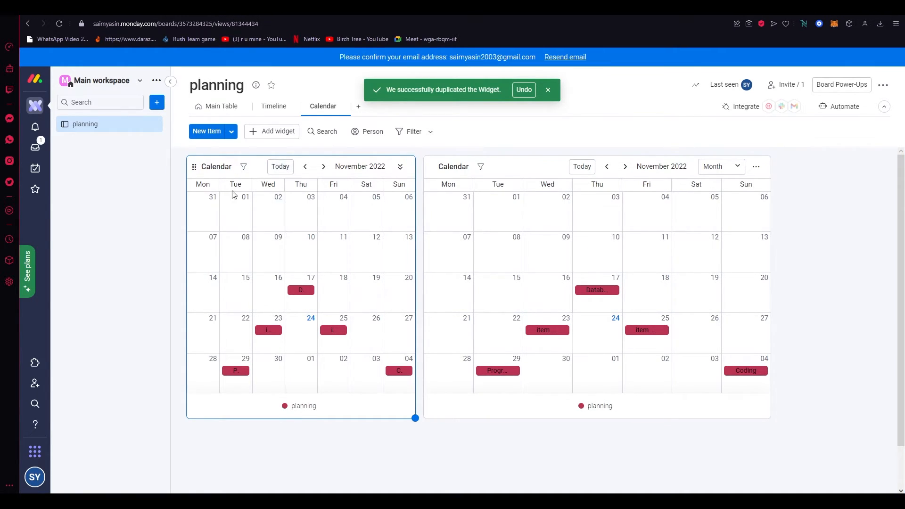
Step: Rename the narrow calendar widget Computers and the wider one Accountings
left_click(209, 166)
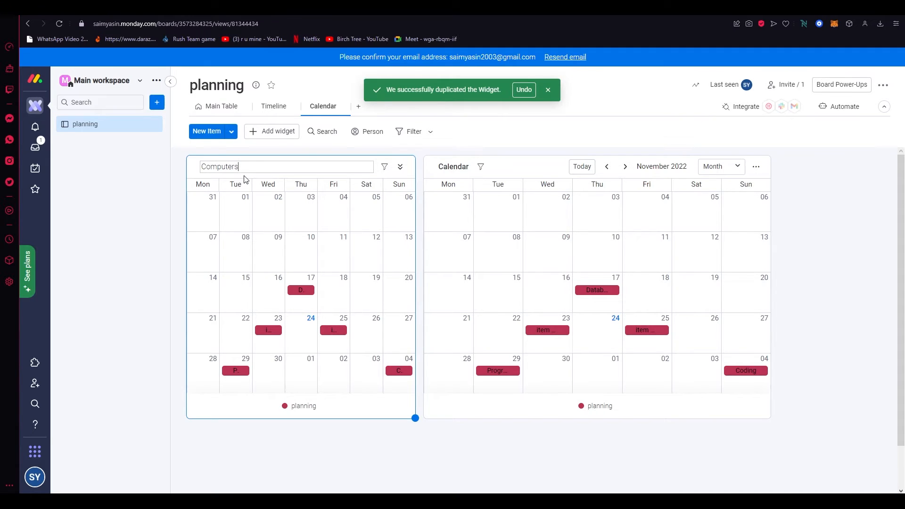
key("Return")
left_click(463, 166)
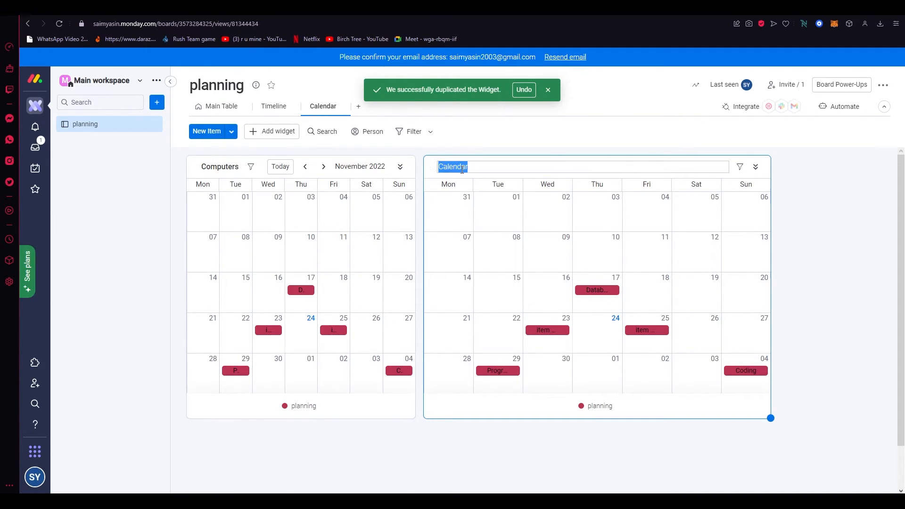
type("Accountings")
key("Return")
Step: Rename the Database item on November 17 to CA in the Accountings calendar
left_click(594, 284)
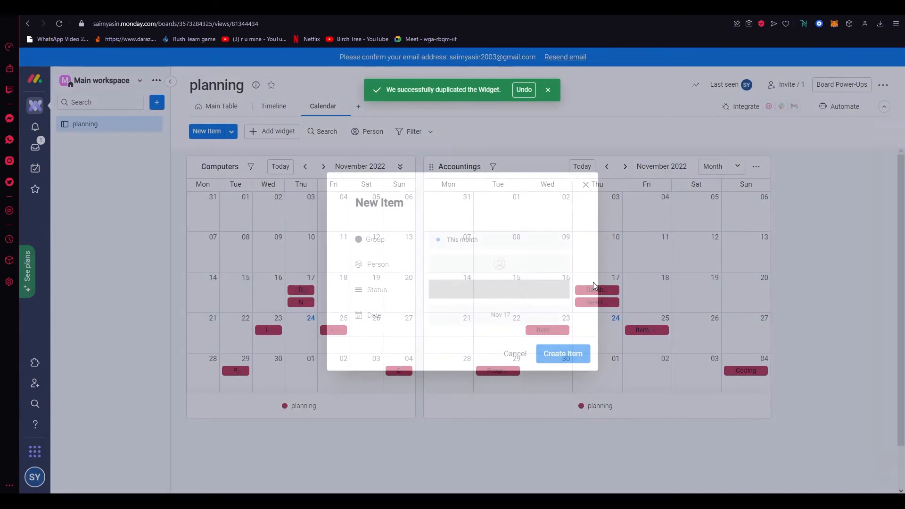
left_click(585, 189)
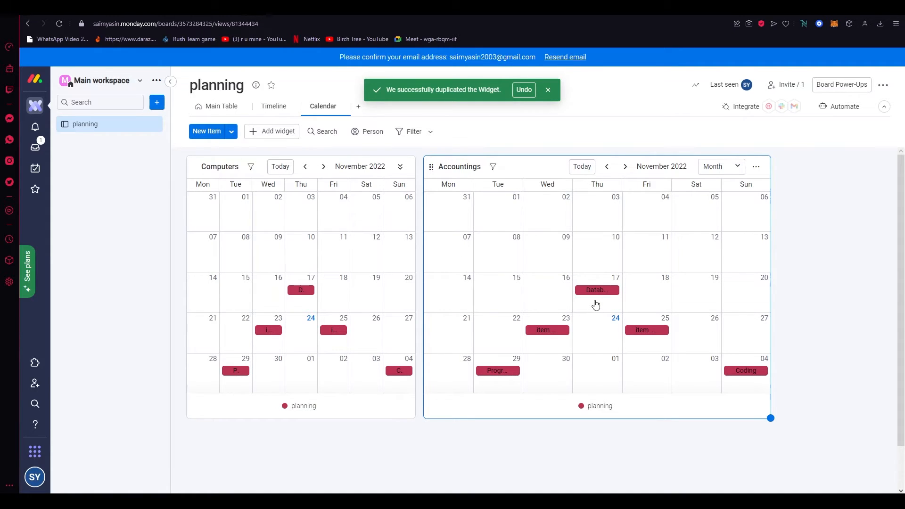
right_click(595, 302)
left_click(586, 298)
left_click(586, 298)
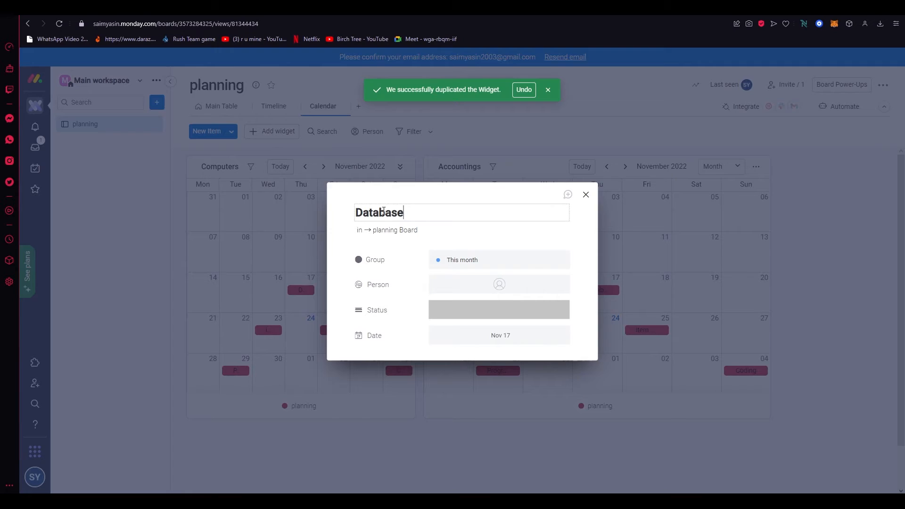
left_click_drag(408, 213, 317, 218)
type("CA")
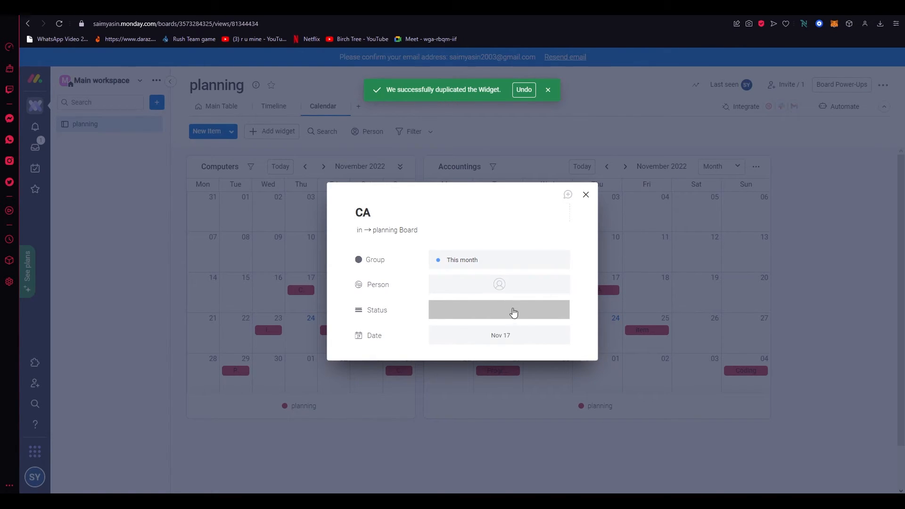
left_click(586, 195)
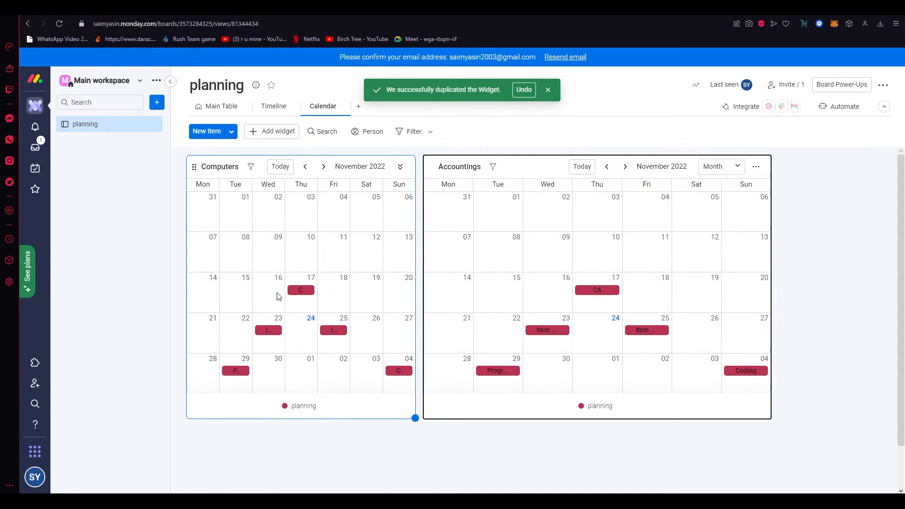
Step: Create an item named CA part 2 on November 1 in the Accountings calendar, assigned to the Next month group
left_click(497, 231)
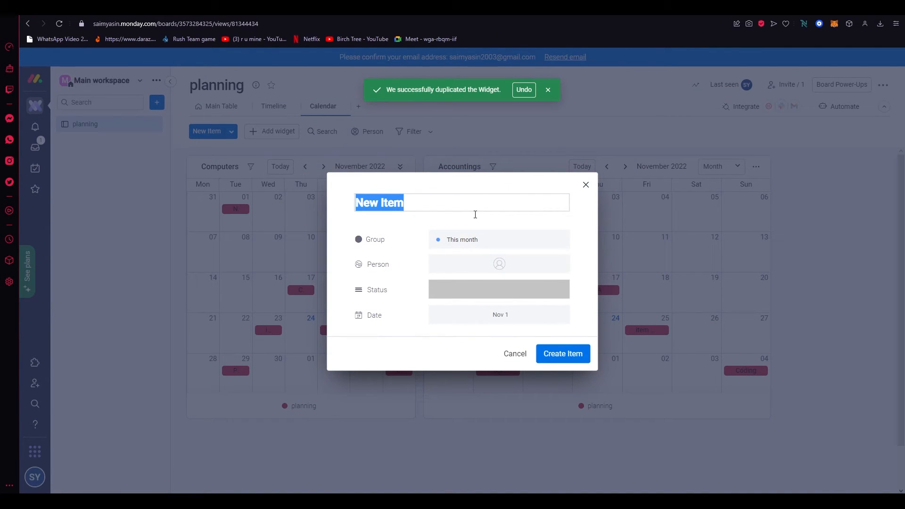
left_click(484, 241)
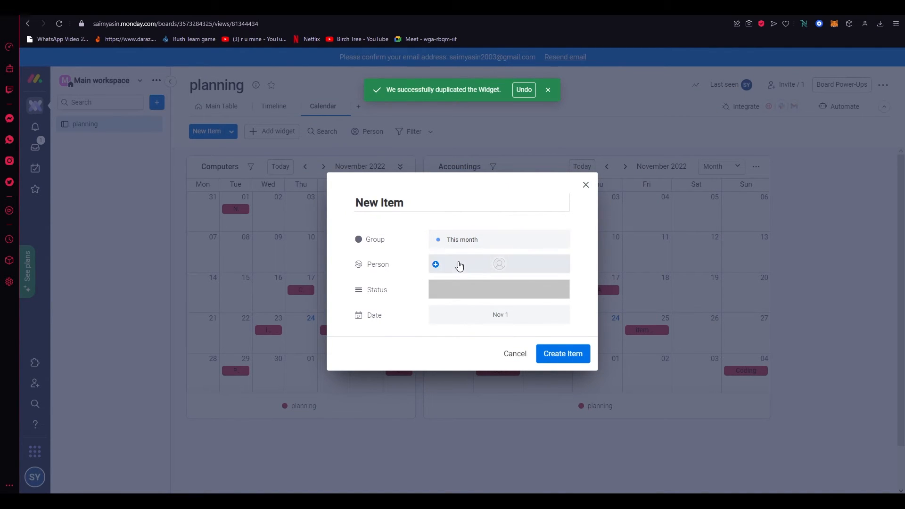
left_click(468, 240)
left_click(428, 300)
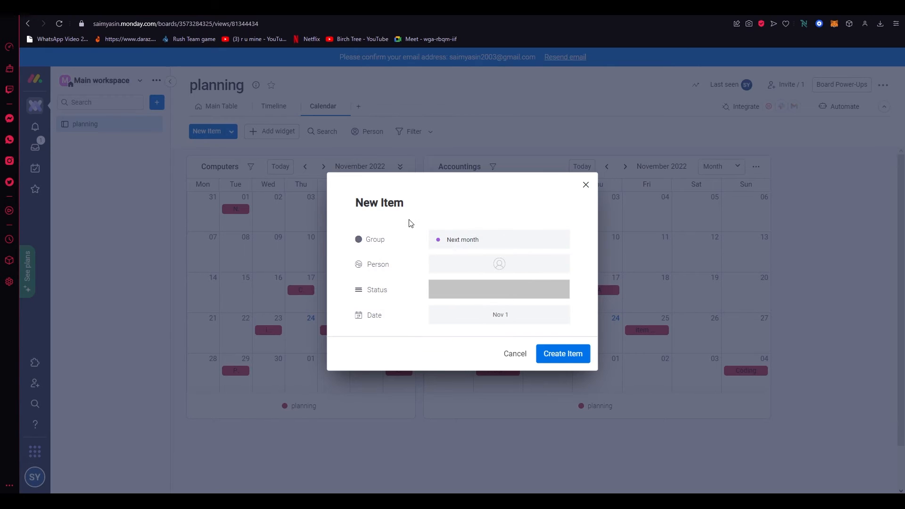
left_click(418, 210)
type("CA part 2")
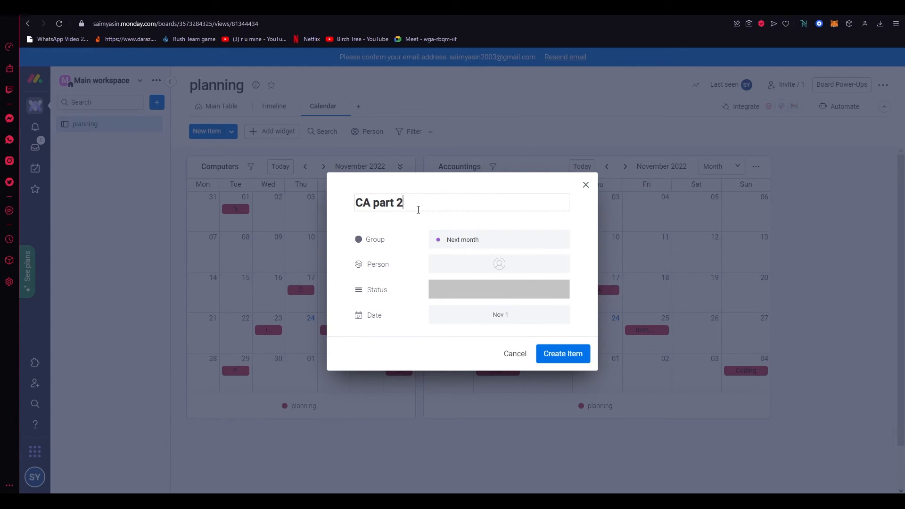
key("Return")
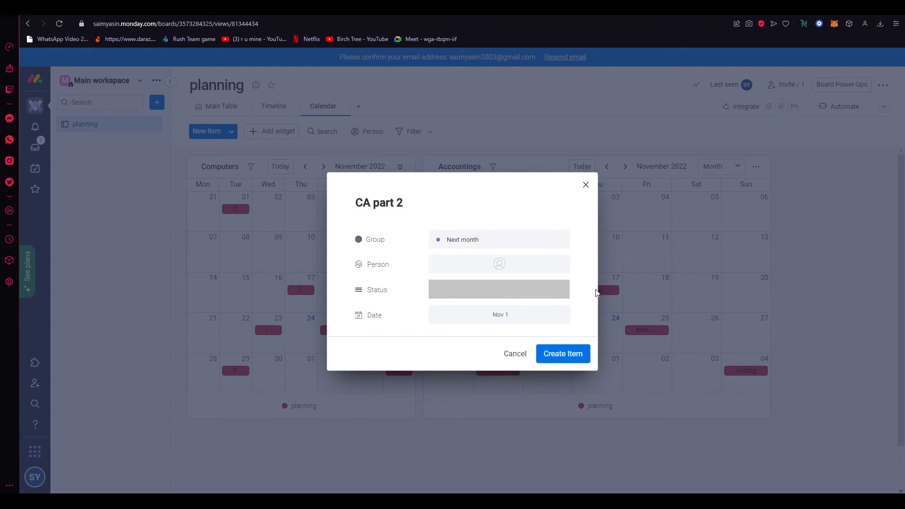
left_click(568, 355)
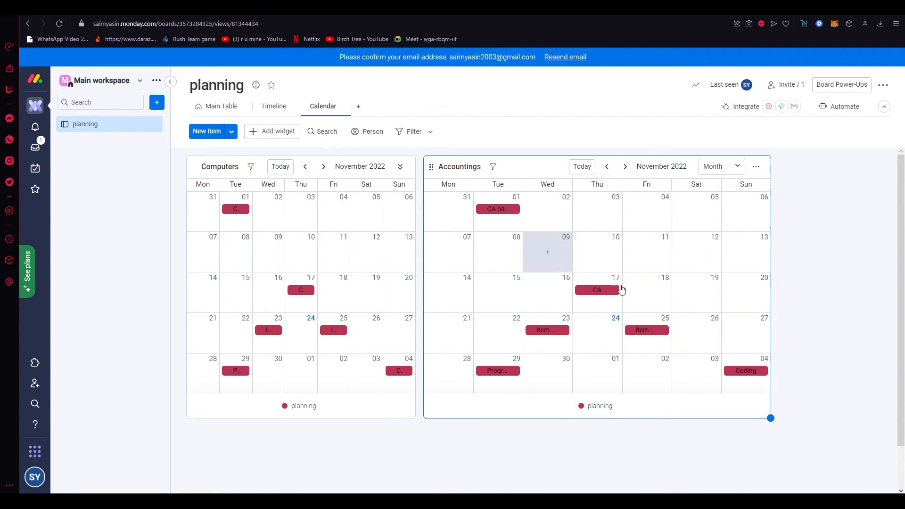
Step: Try resizing the Accountings calendar and widening the Computers calendar across its space
left_click_drag(771, 419, 756, 404)
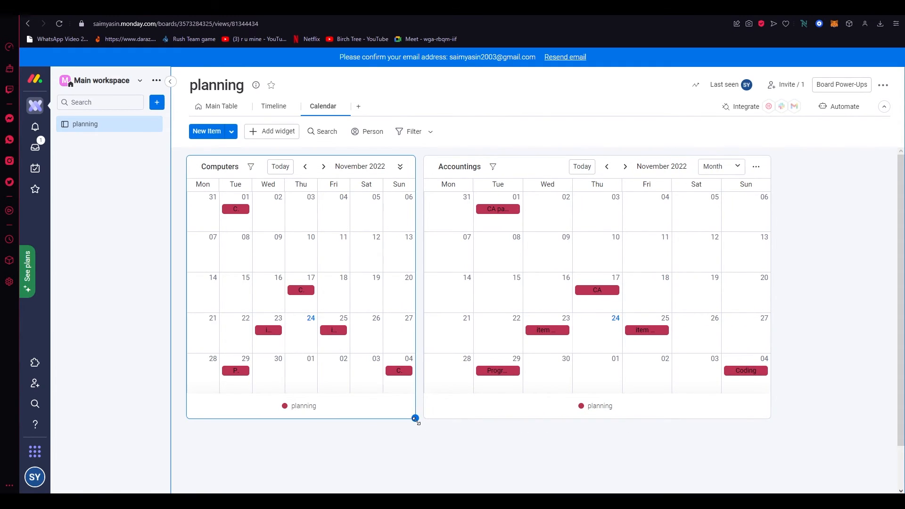
left_click_drag(416, 419, 768, 444)
scroll(732, 415, "down", 1)
scroll(732, 415, "down", 4)
scroll(768, 445, "down", 2)
scroll(767, 442, "up", 6)
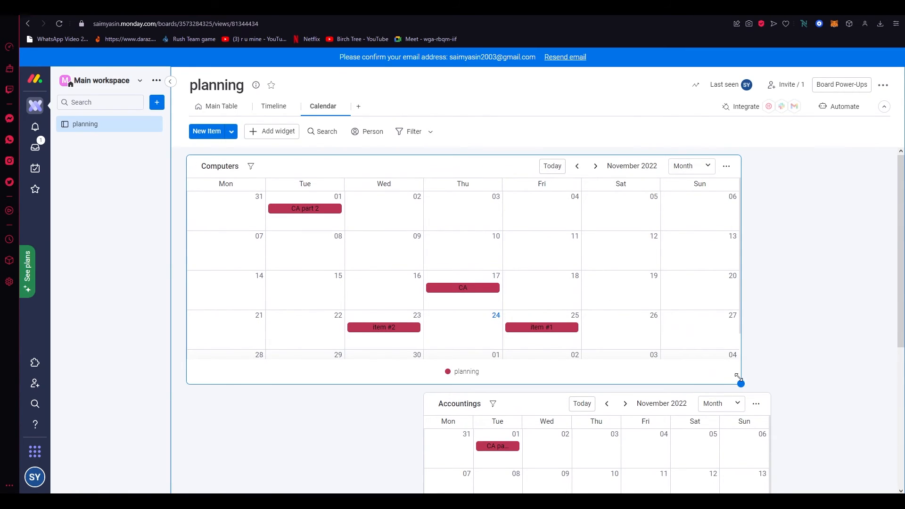
Step: Arrange the Computers and Accountings calendars side by side, with Accountings moved outward and Computers widened to fill the gap
left_click_drag(738, 377, 404, 383)
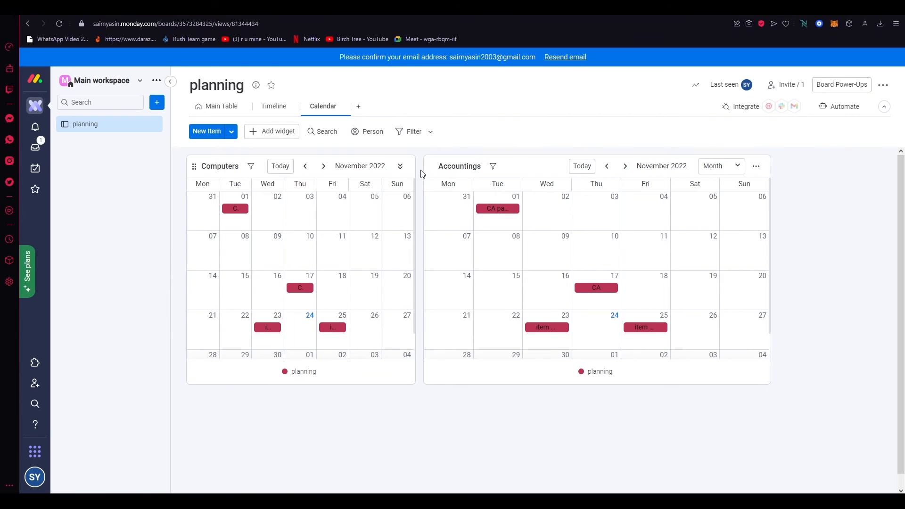
left_click_drag(431, 173, 521, 175)
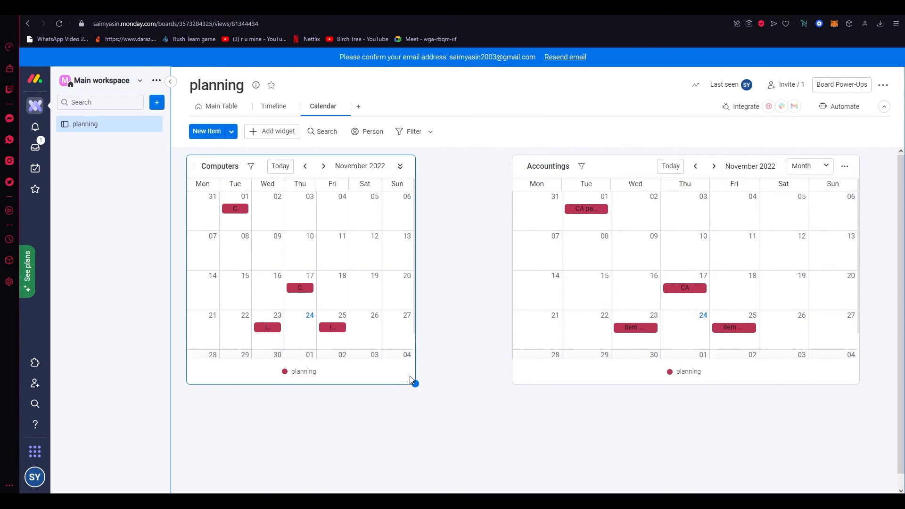
left_click_drag(415, 384, 504, 382)
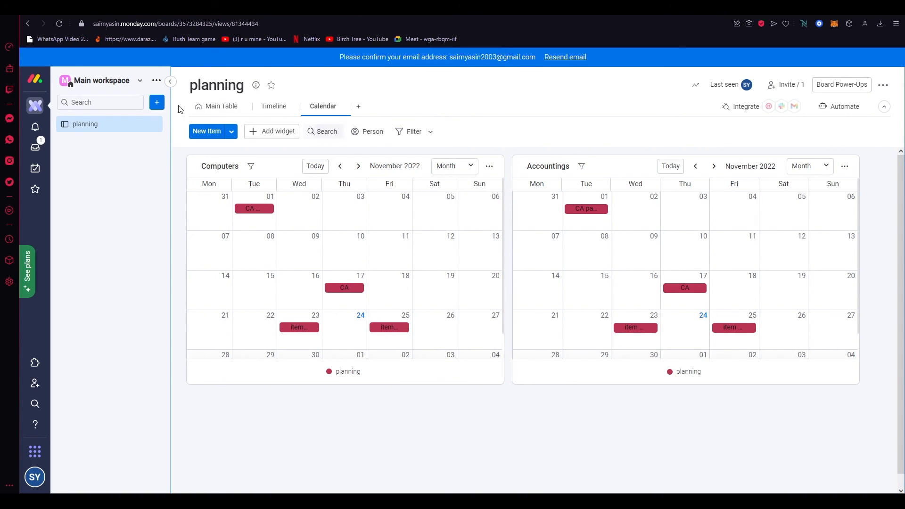
Step: Check the CA and CA part 2 items in the Main Table
left_click(222, 115)
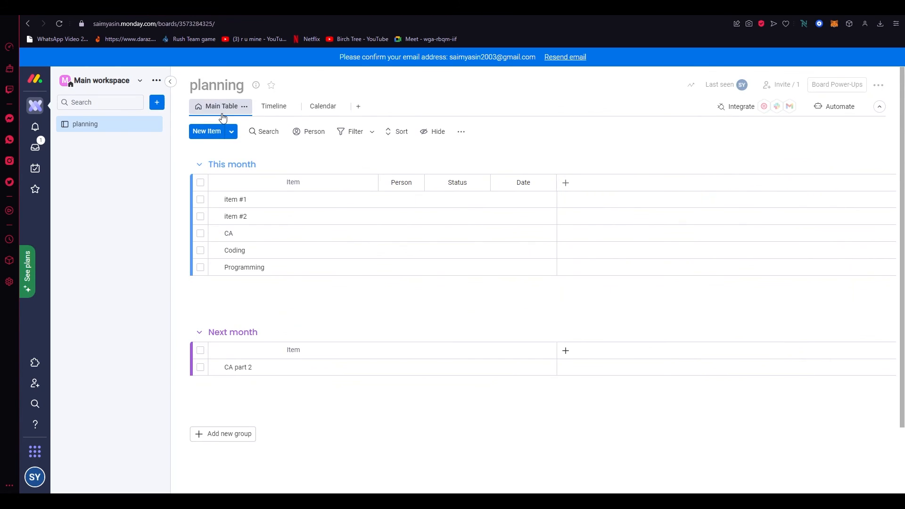